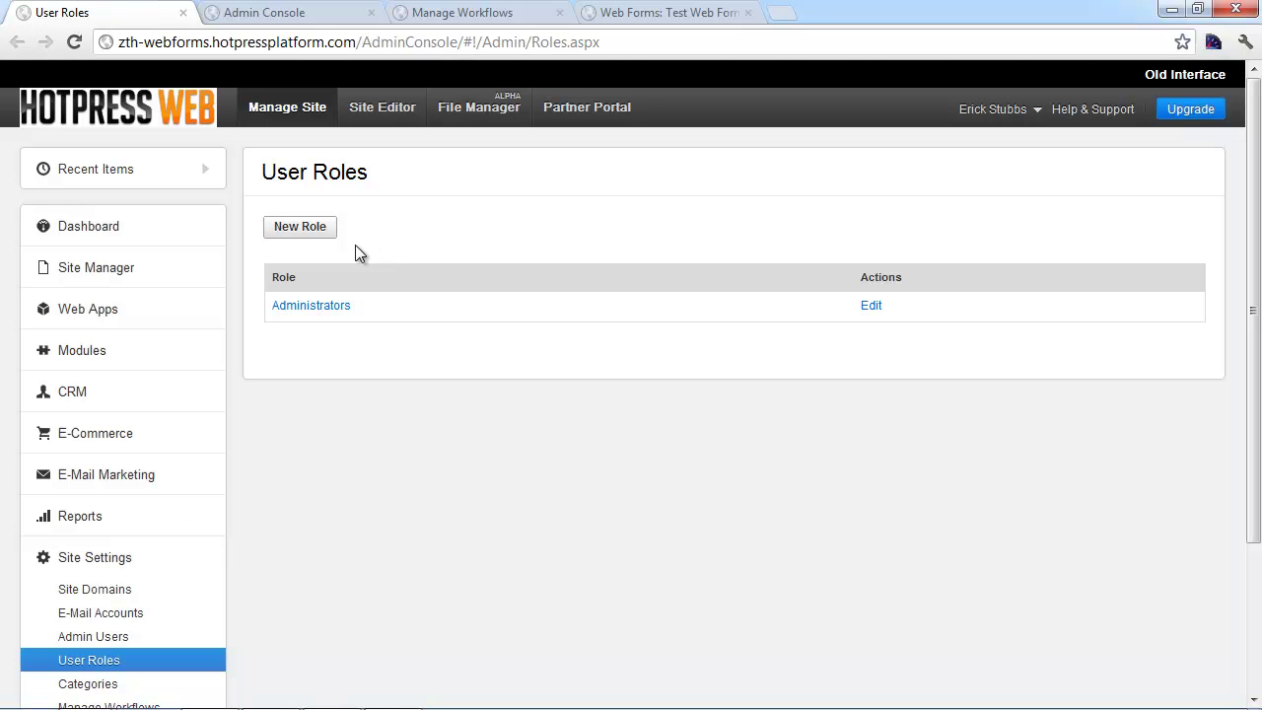
Start a new role titled 'Test Web Form Role'
click(301, 230)
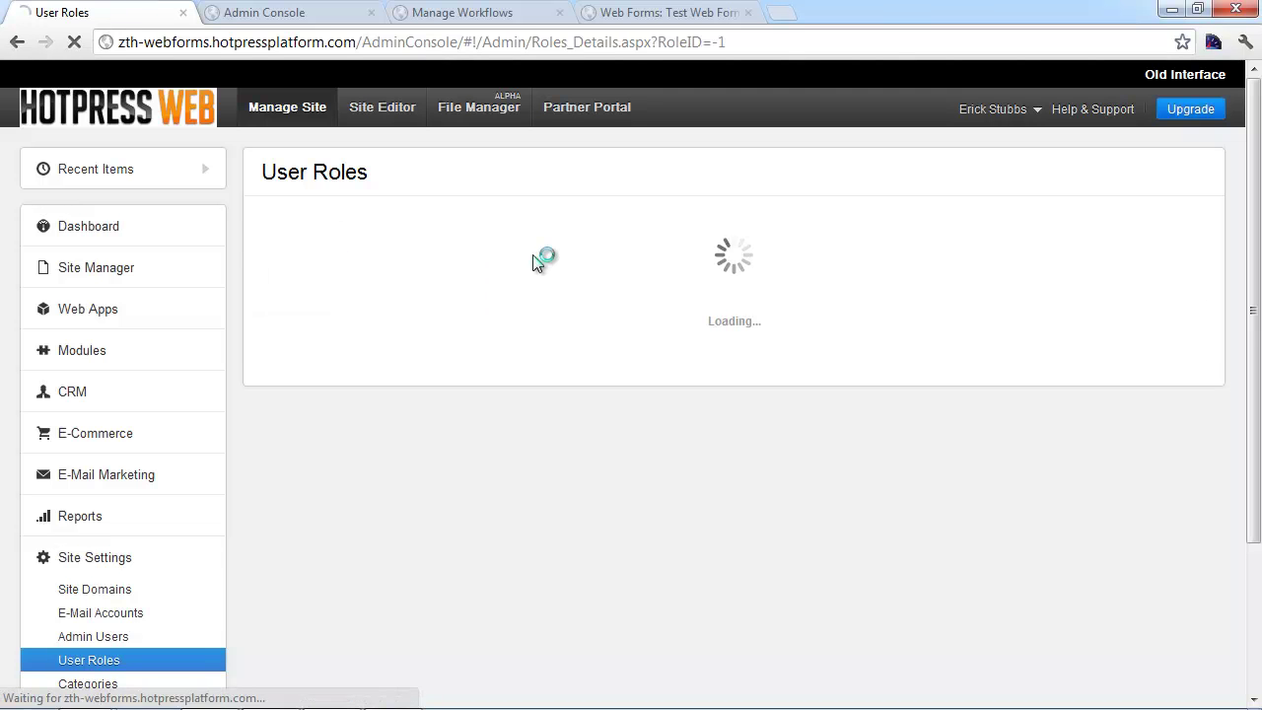
click(460, 296)
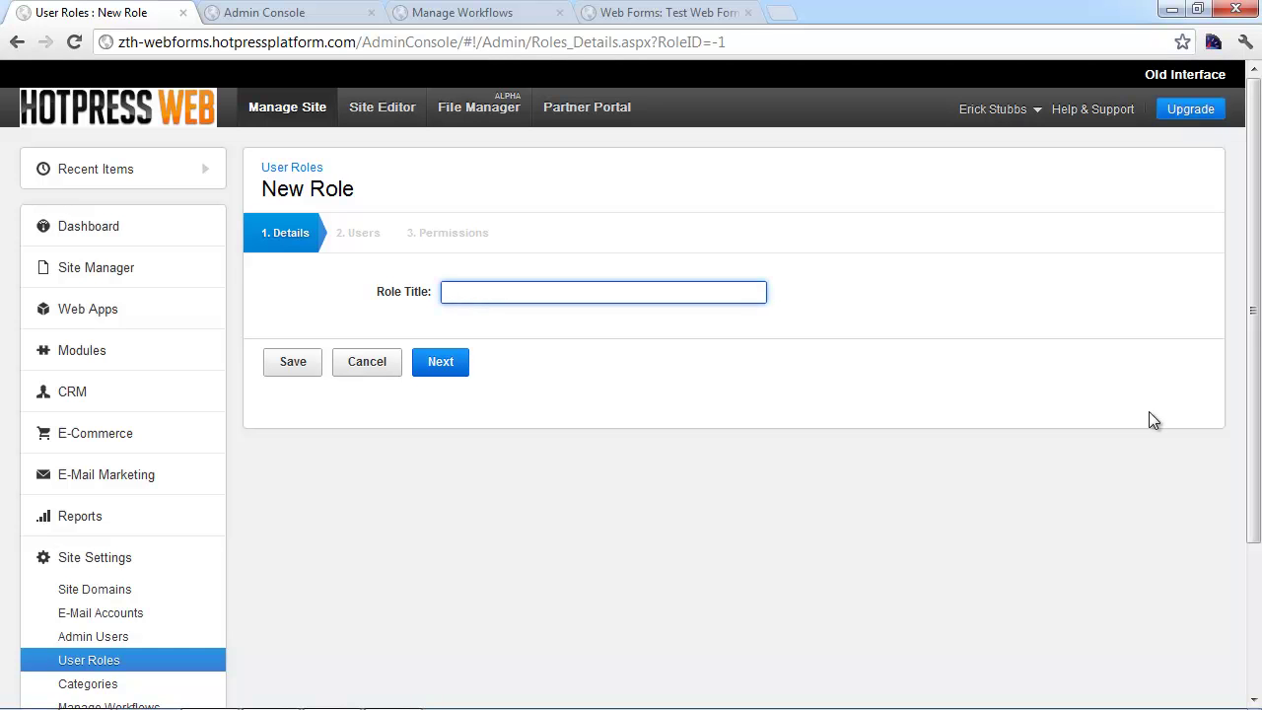
text(Test Web From)
key(BackSpace)
key(BackSpace)
key(BackSpace)
text(orm Role)
Move the site's admin user into the role's members list
click(448, 365)
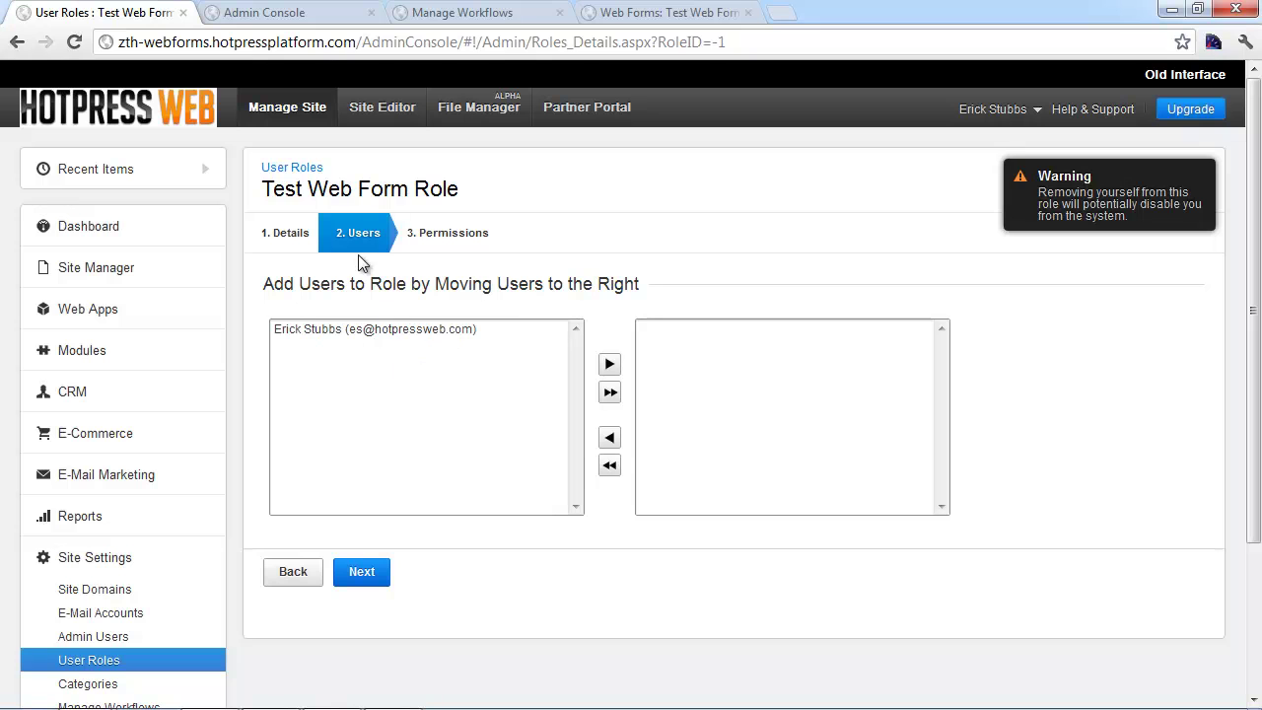
click(348, 332)
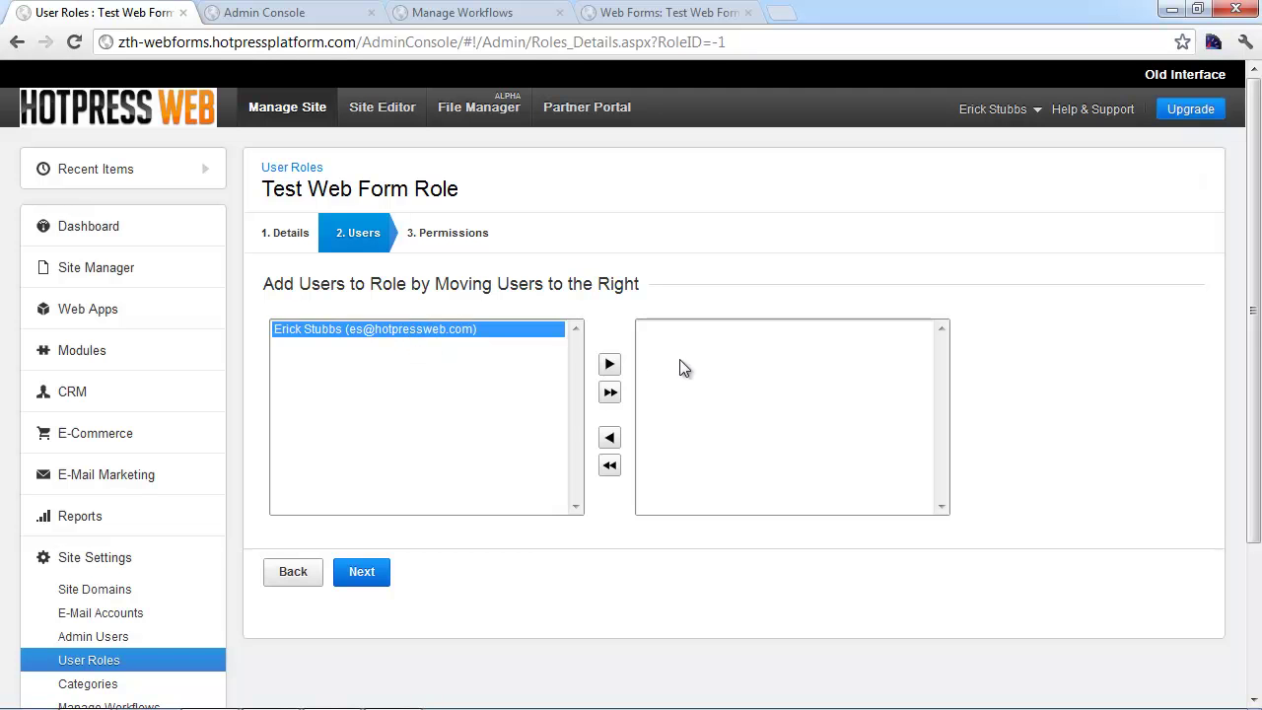
click(610, 366)
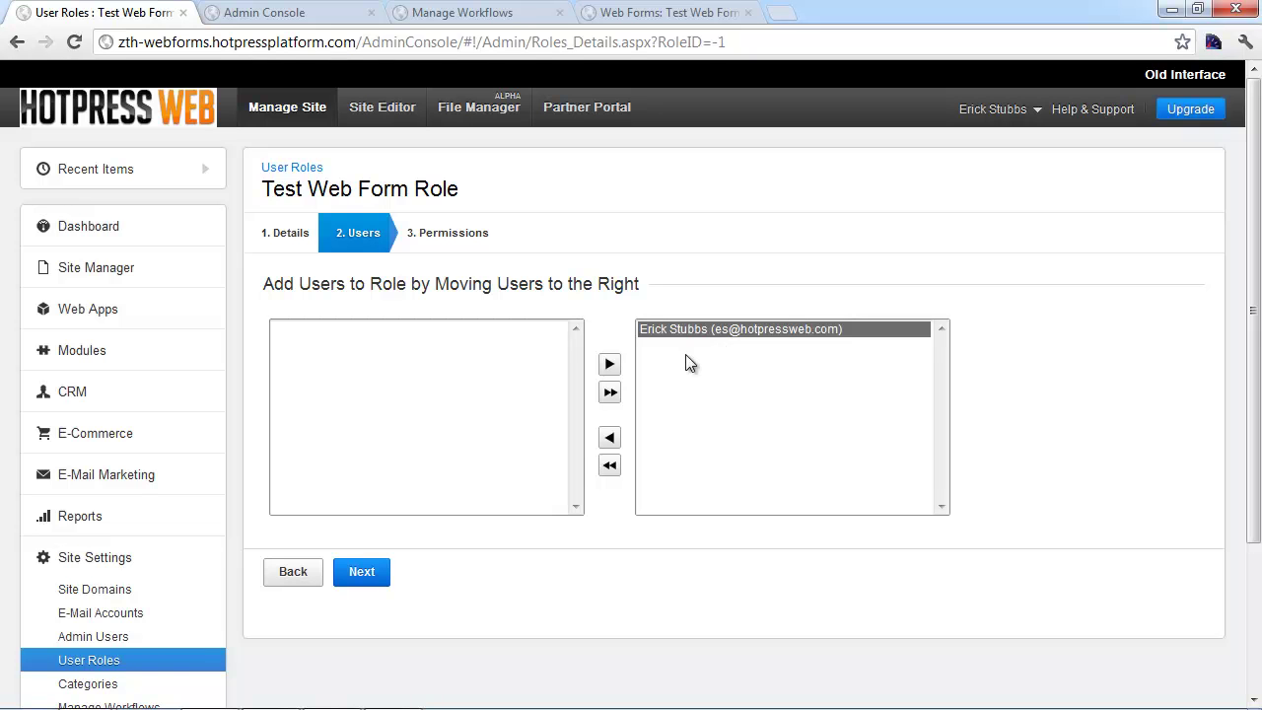
Check the admin user's roles, then advance Test Web Form Role to its Permissions step
click(126, 638)
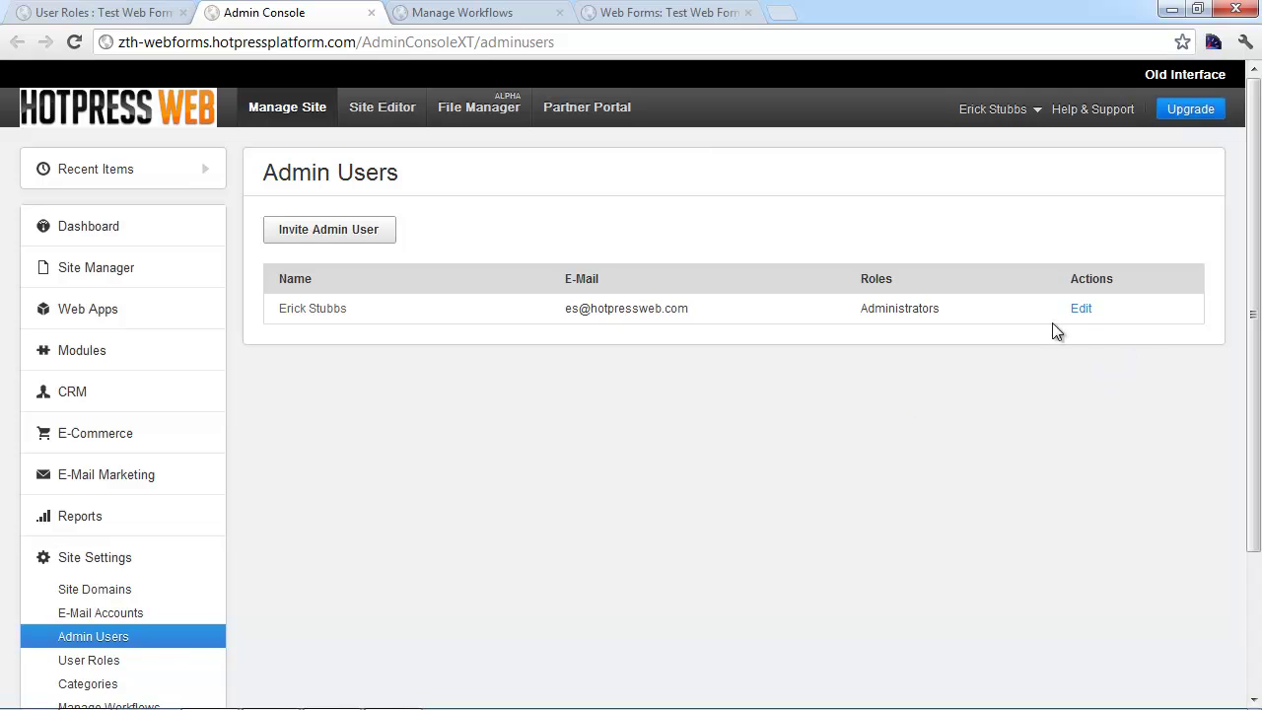
click(1082, 310)
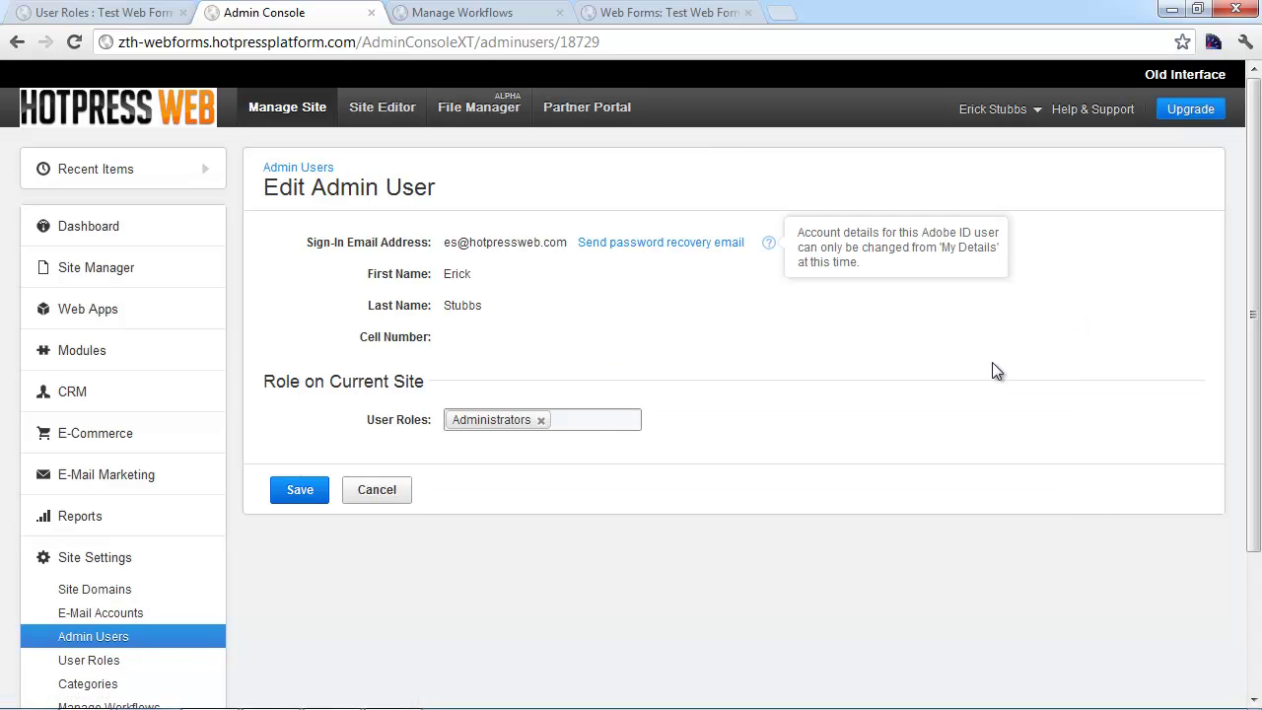
click(572, 418)
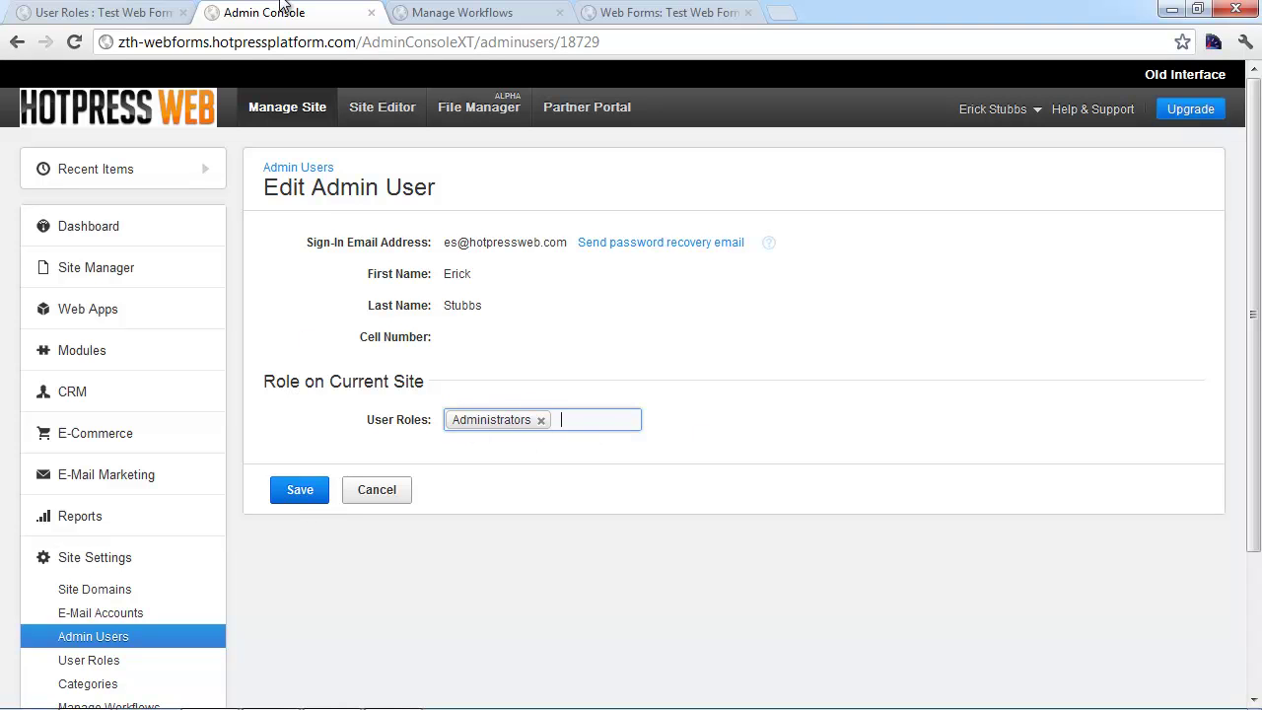
click(87, 12)
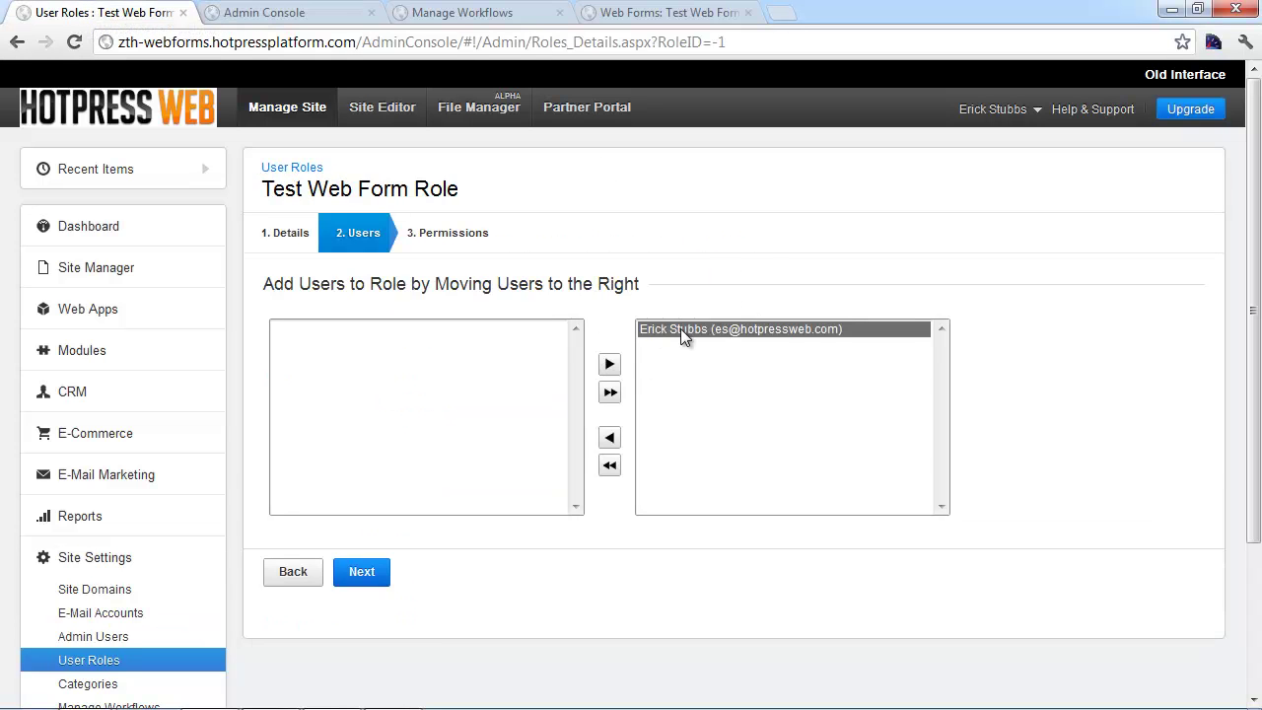
click(356, 577)
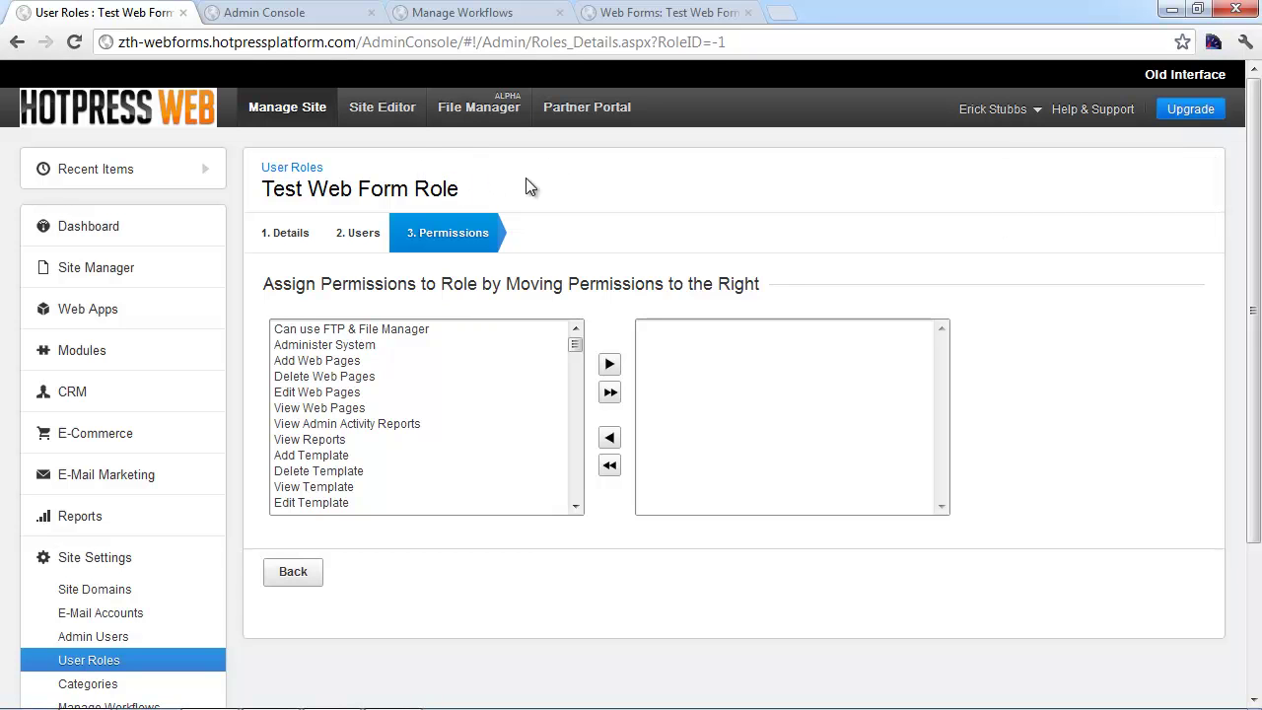
Create and save a new workflow named 'Test Web Form Workflow'
click(461, 14)
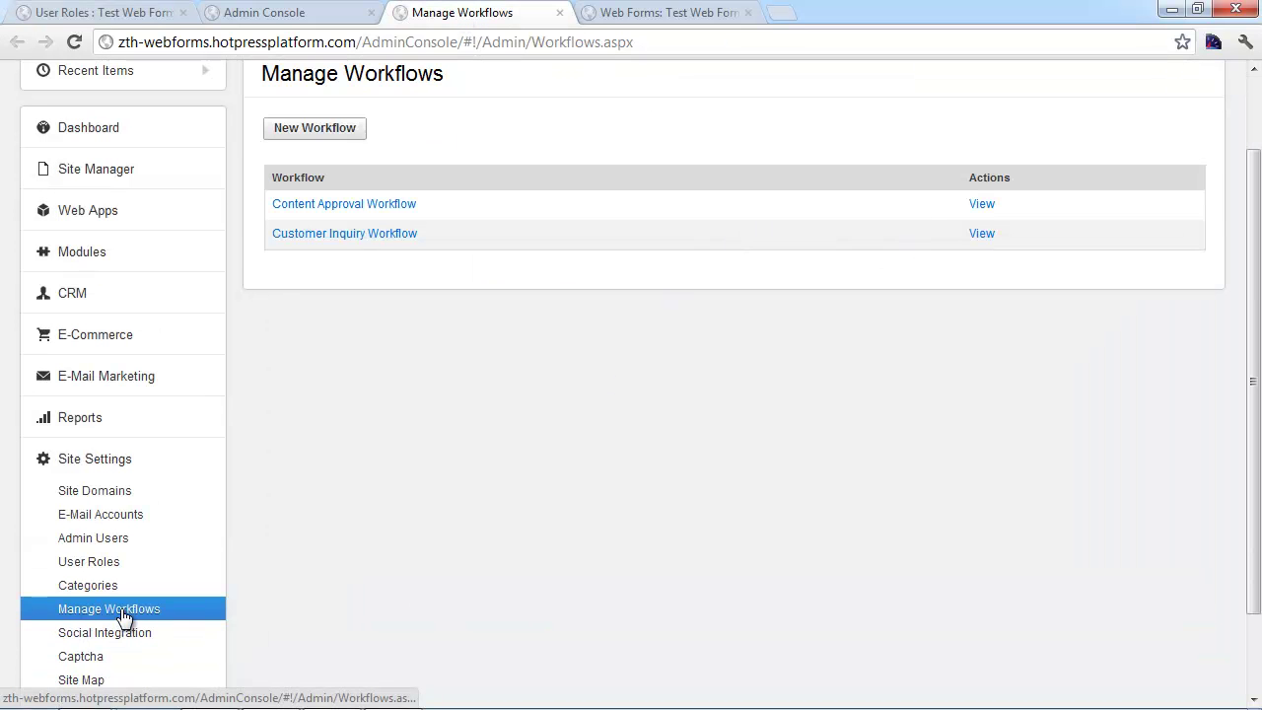
scroll(773, 443, up, 2)
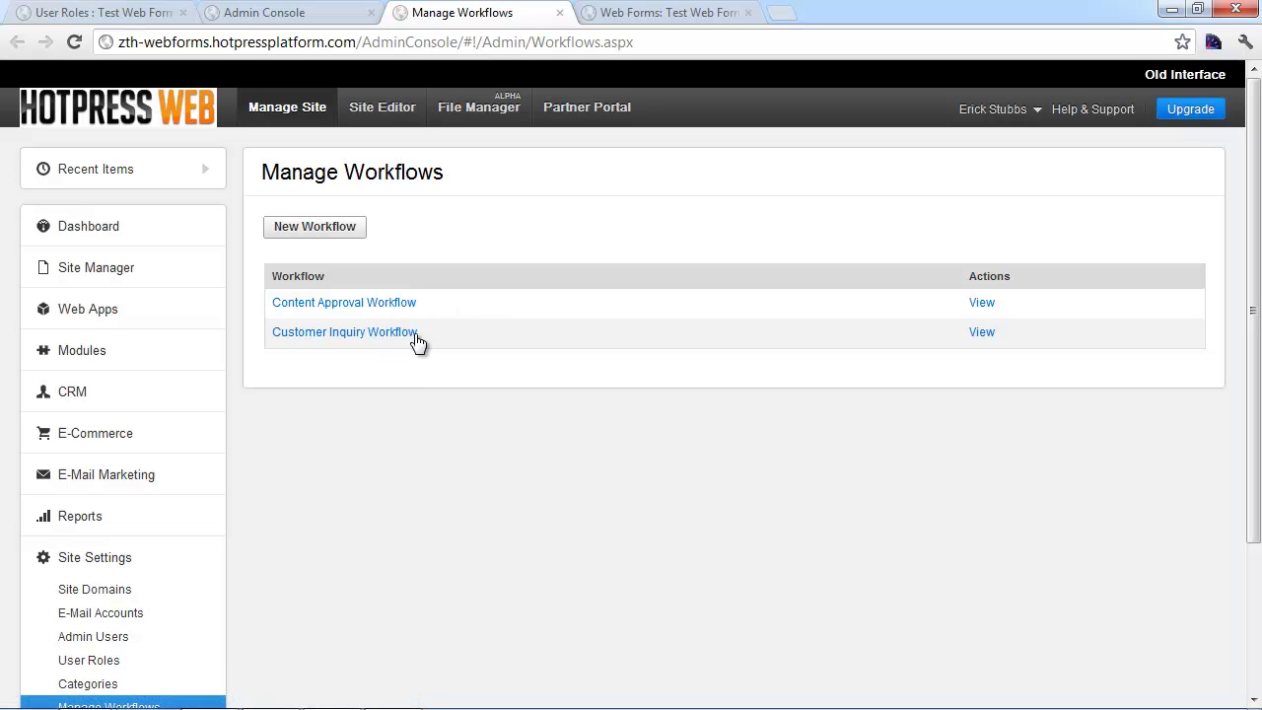
click(317, 232)
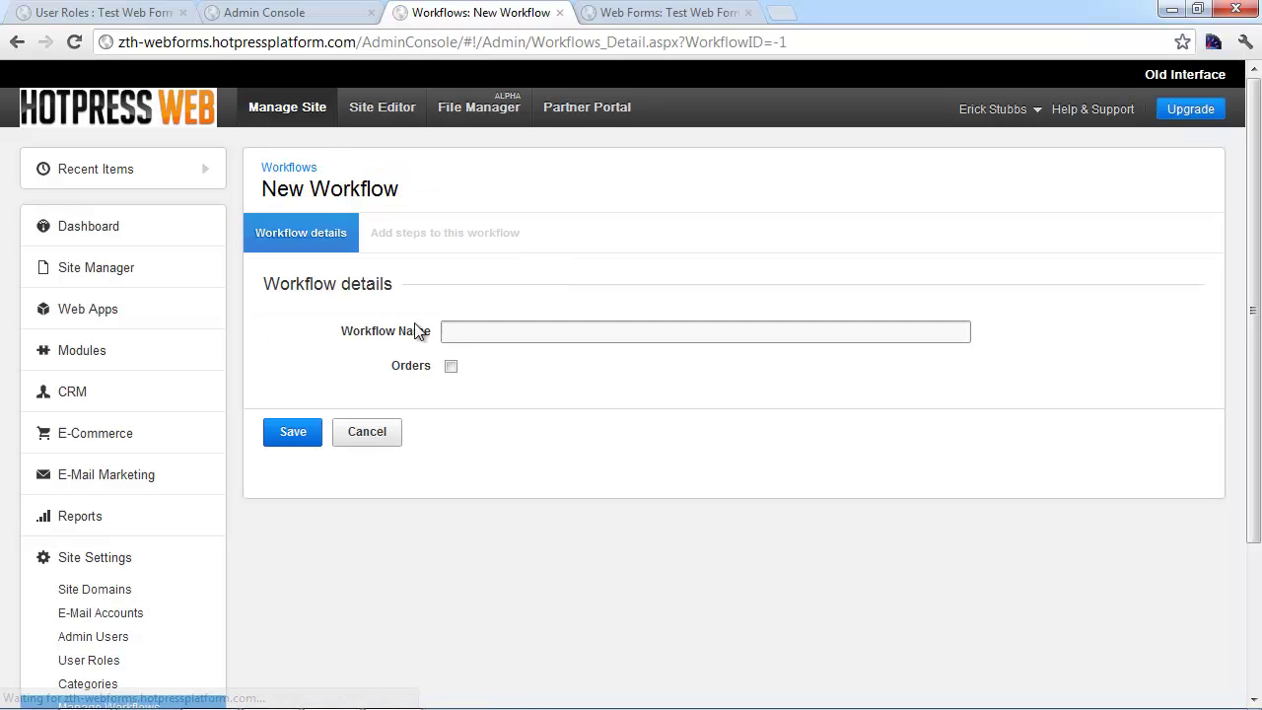
click(473, 329)
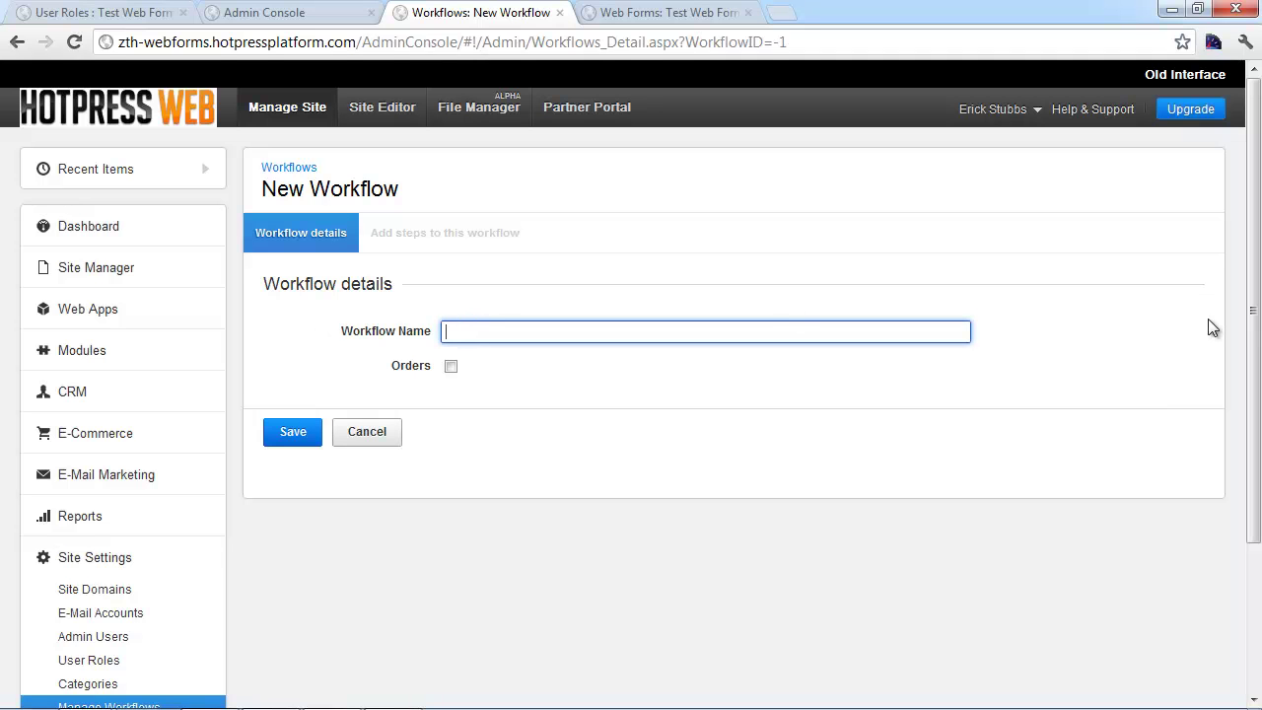
text(Test Web Form Workflow)
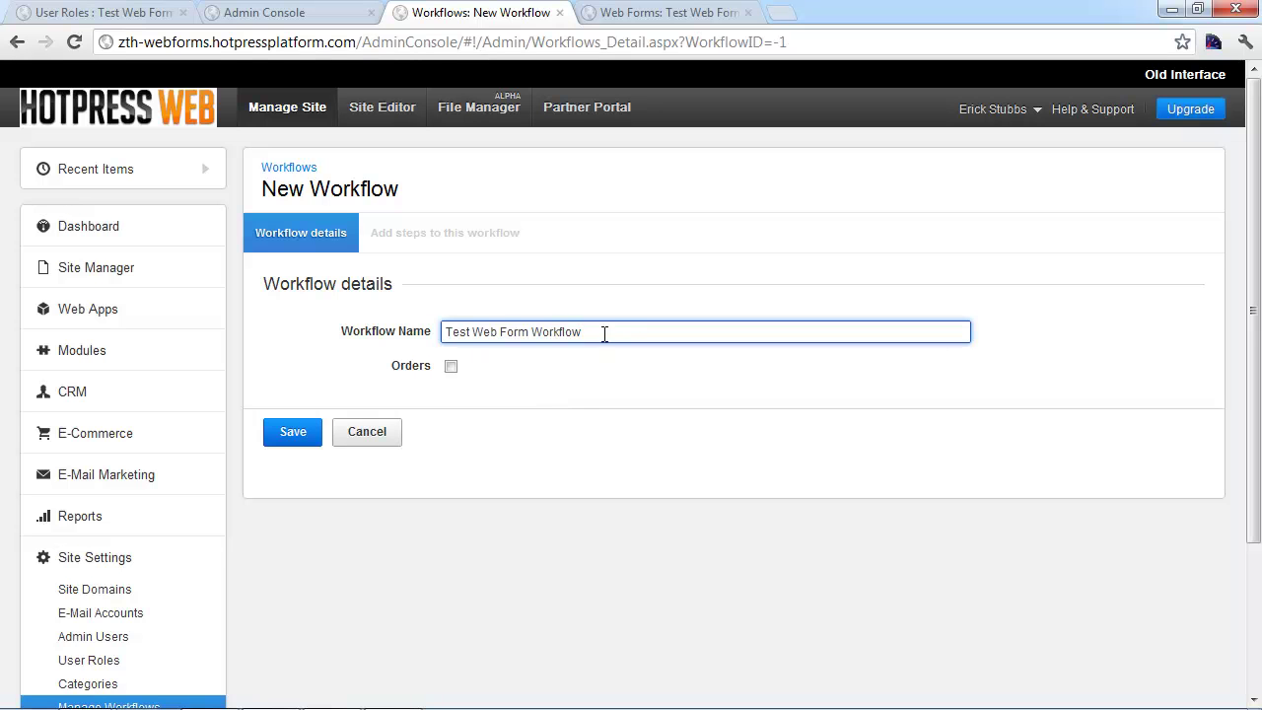
click(291, 434)
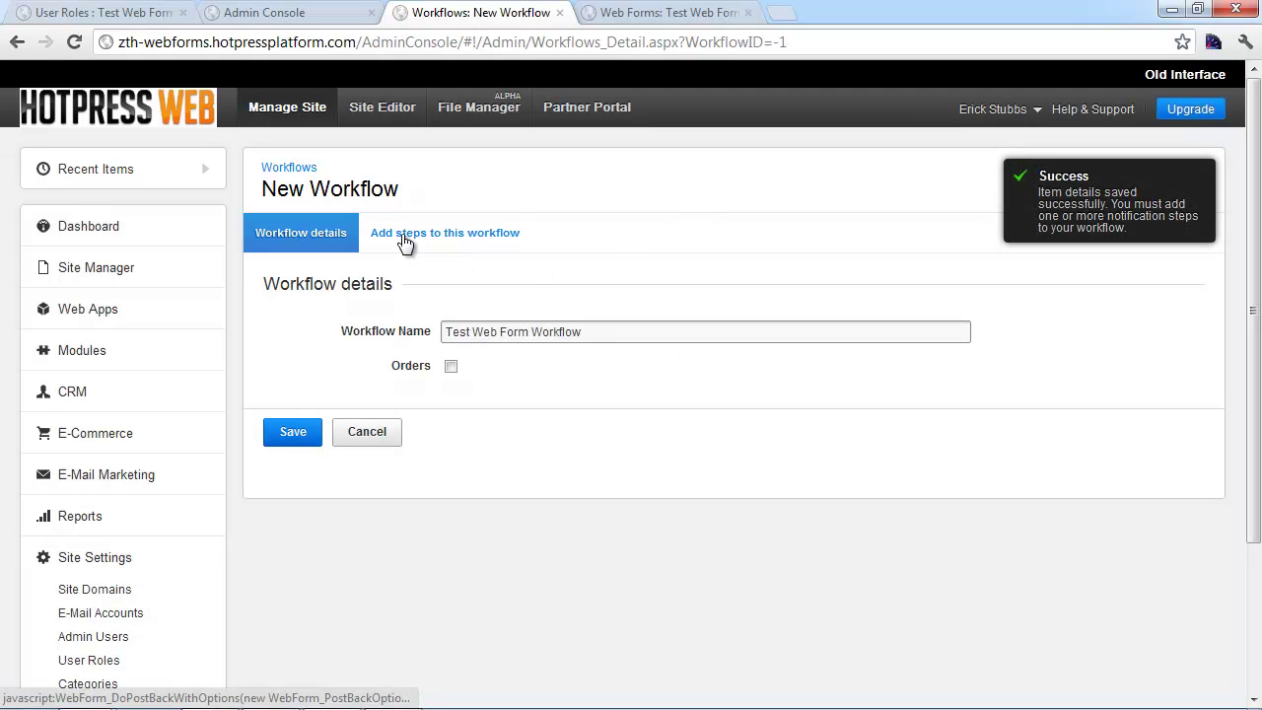
Add and save an 'Email Role' step with Test Web Form Role responsible
click(440, 242)
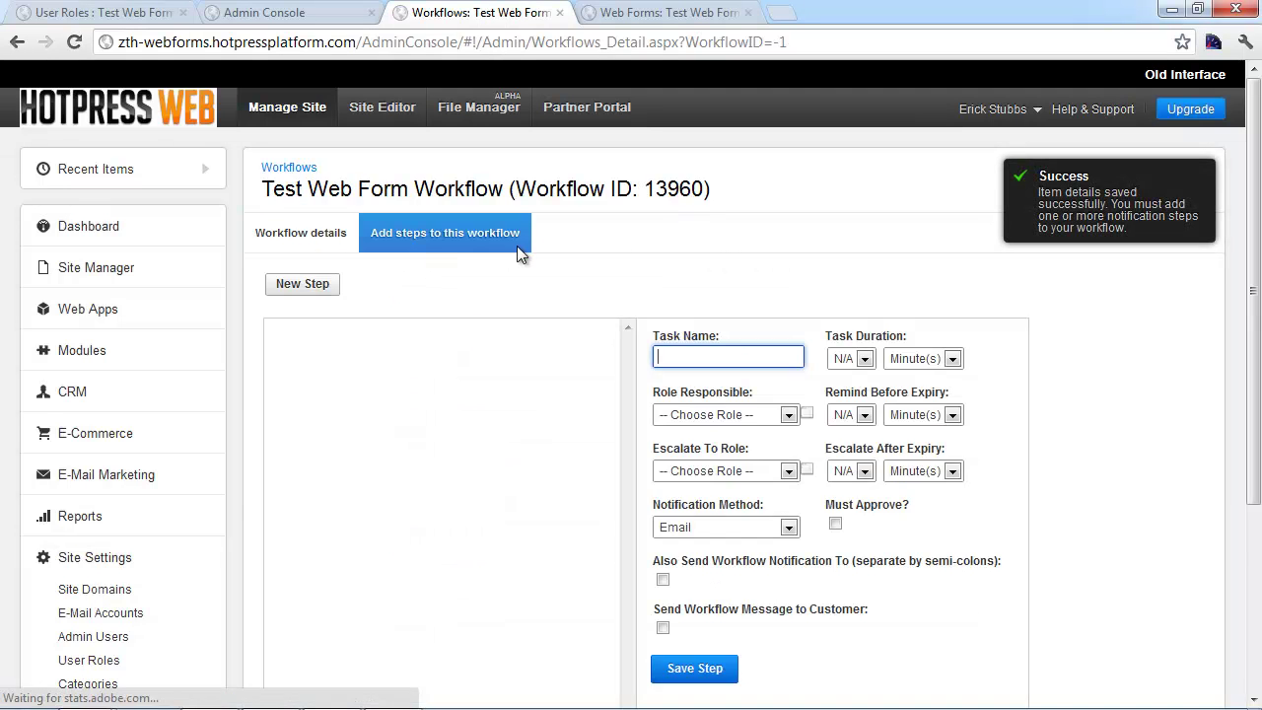
scroll(1127, 343, down, 1)
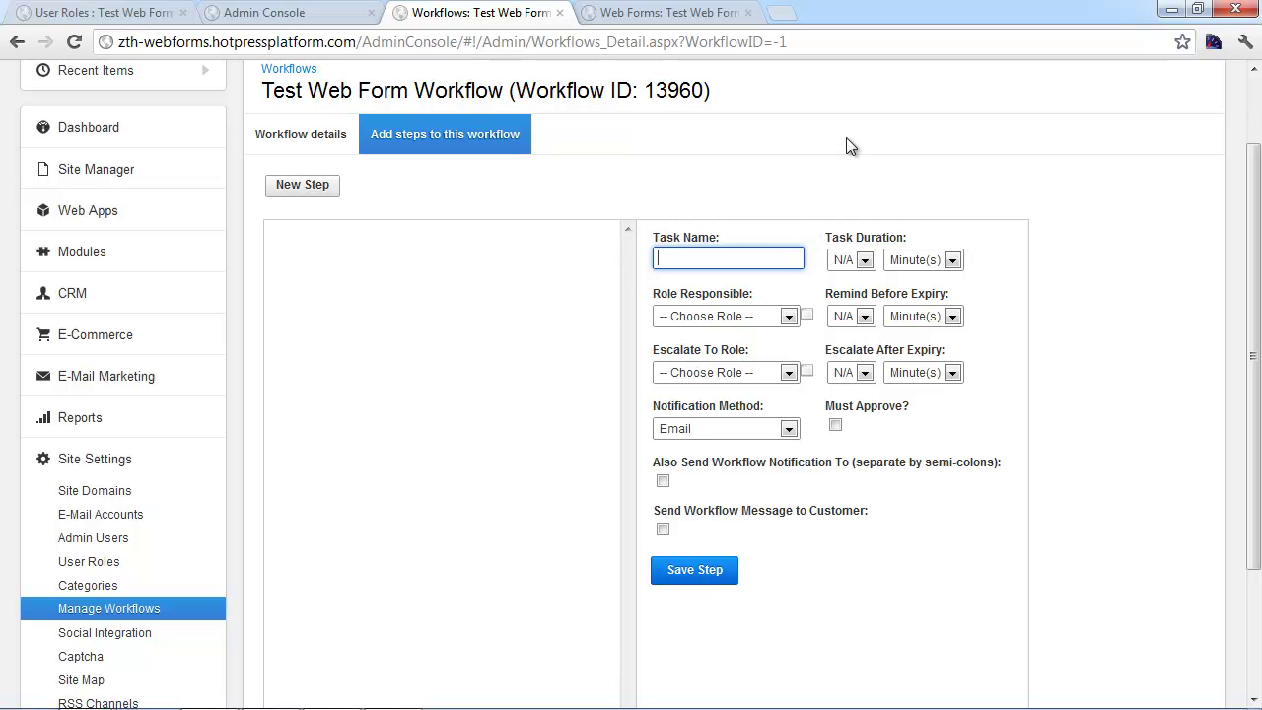
text(Email Role)
drag(744, 258, 661, 249)
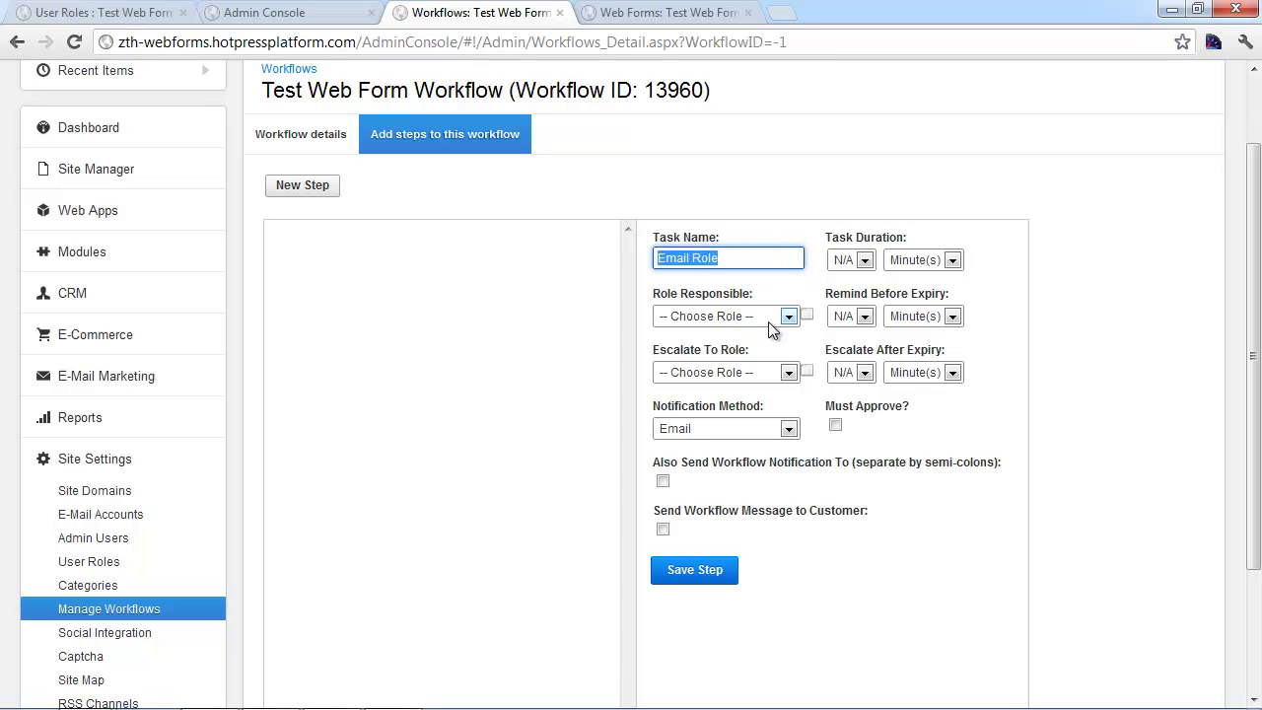
click(702, 318)
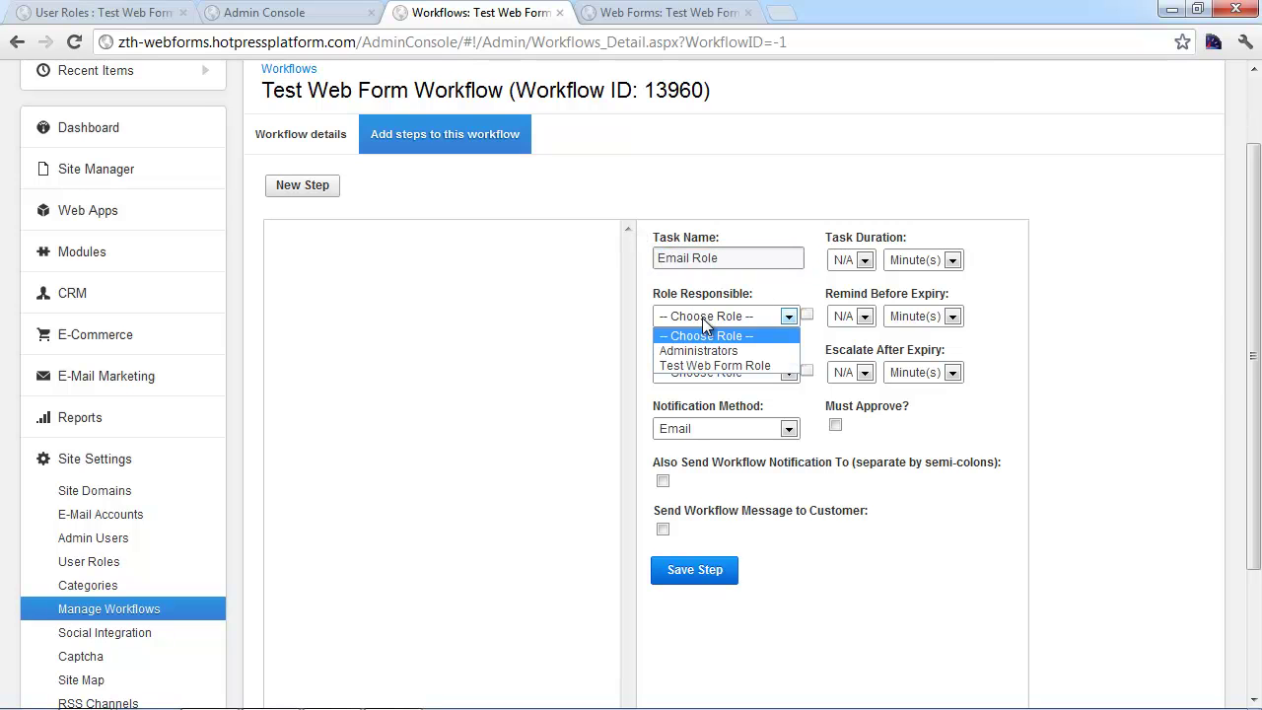
click(689, 367)
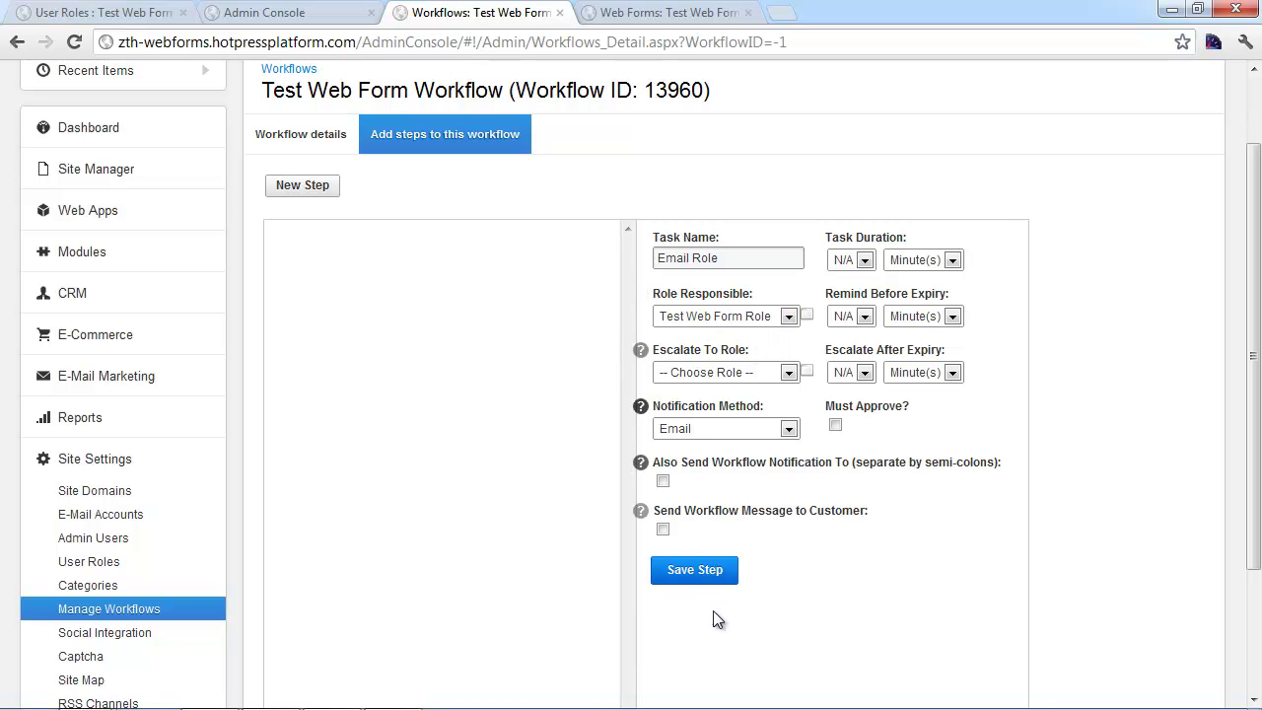
click(694, 572)
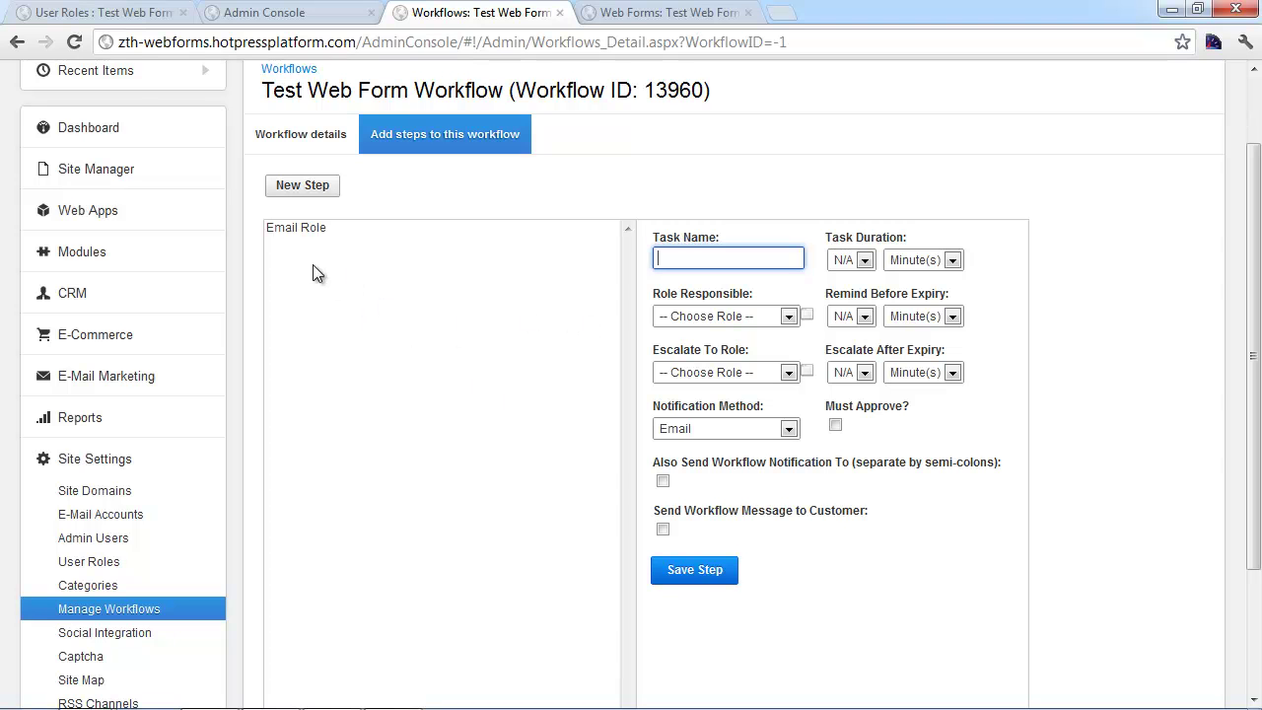
Reopen the Email Role step and tick 'Also Send Workflow Notification To'
click(285, 229)
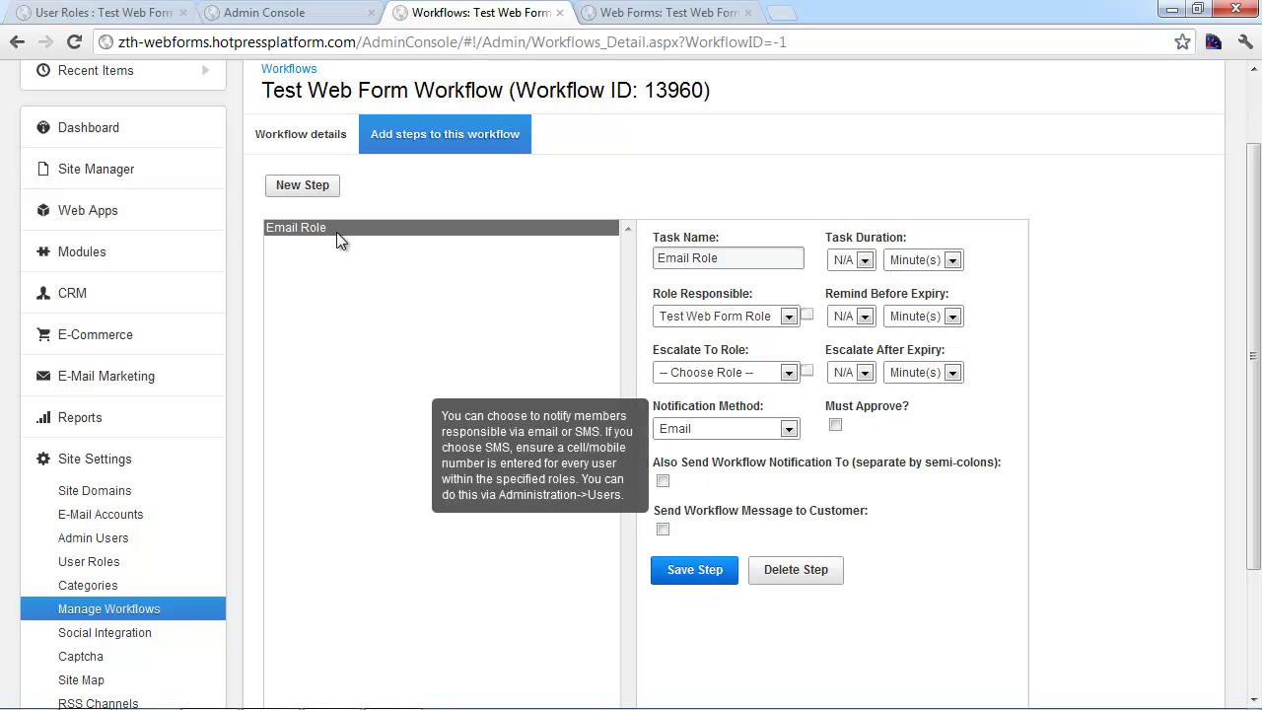
mouse_move(799, 330)
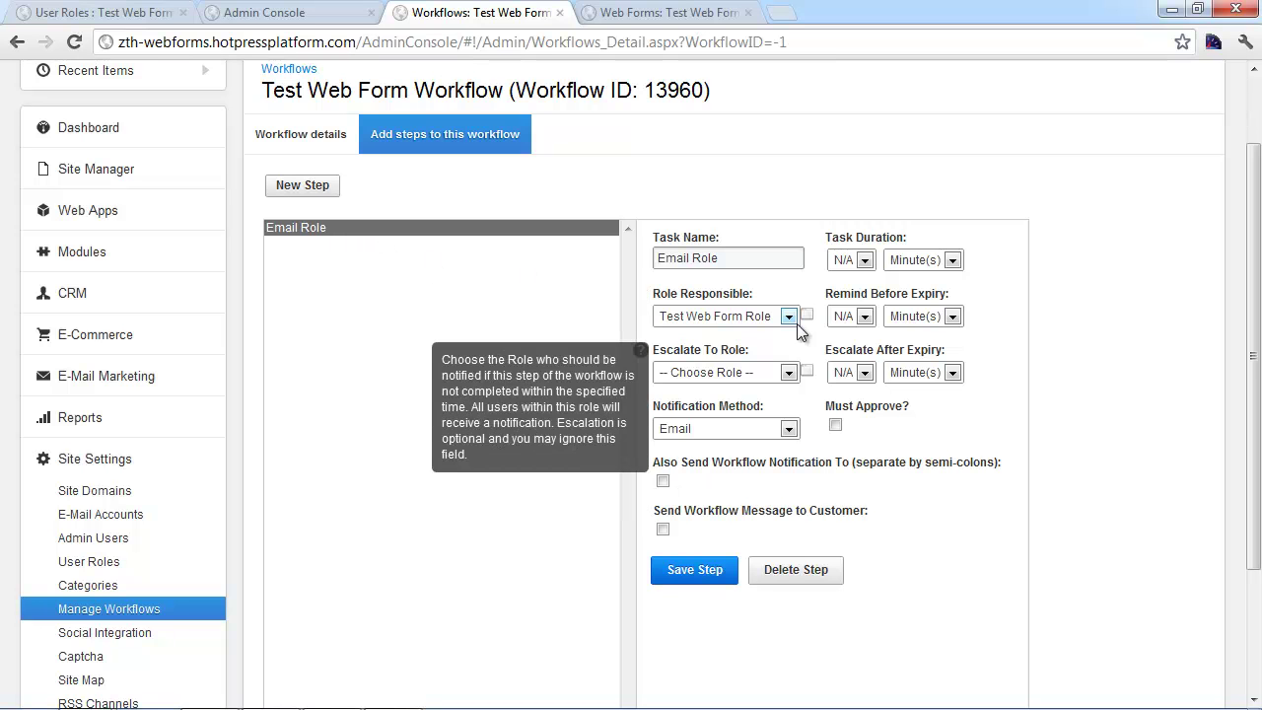
click(662, 482)
mouse_move(774, 515)
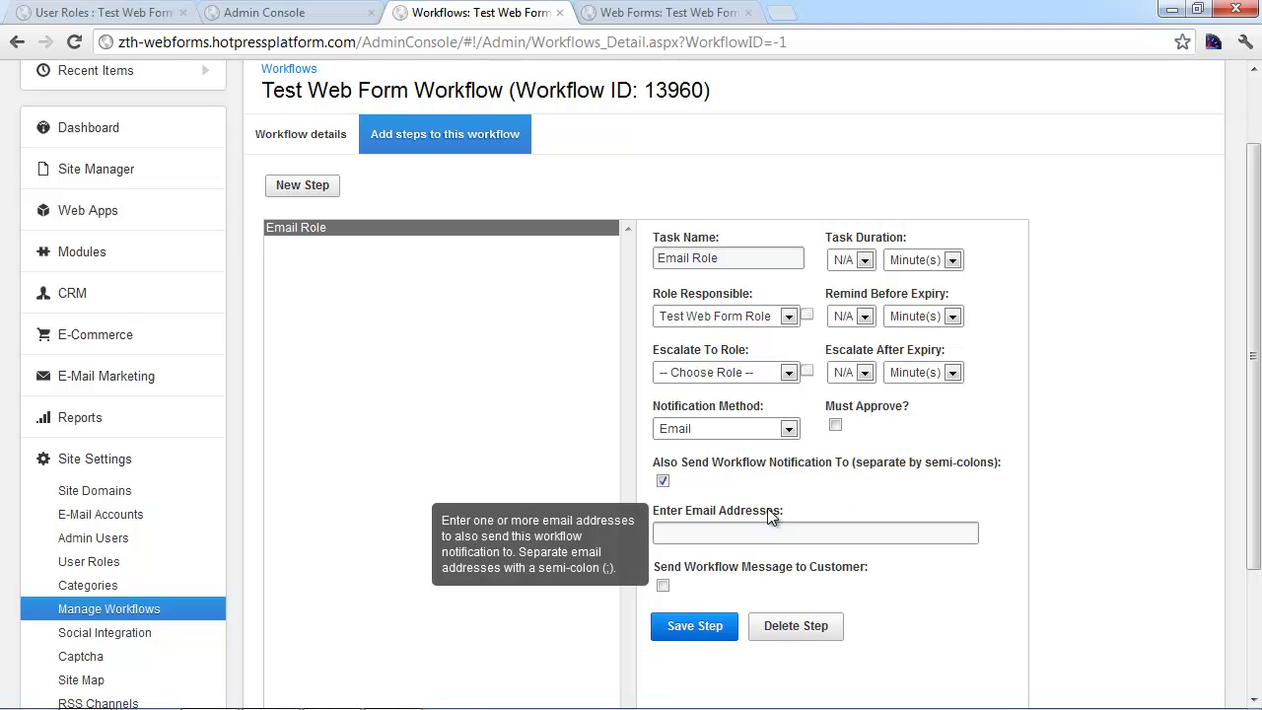
click(705, 530)
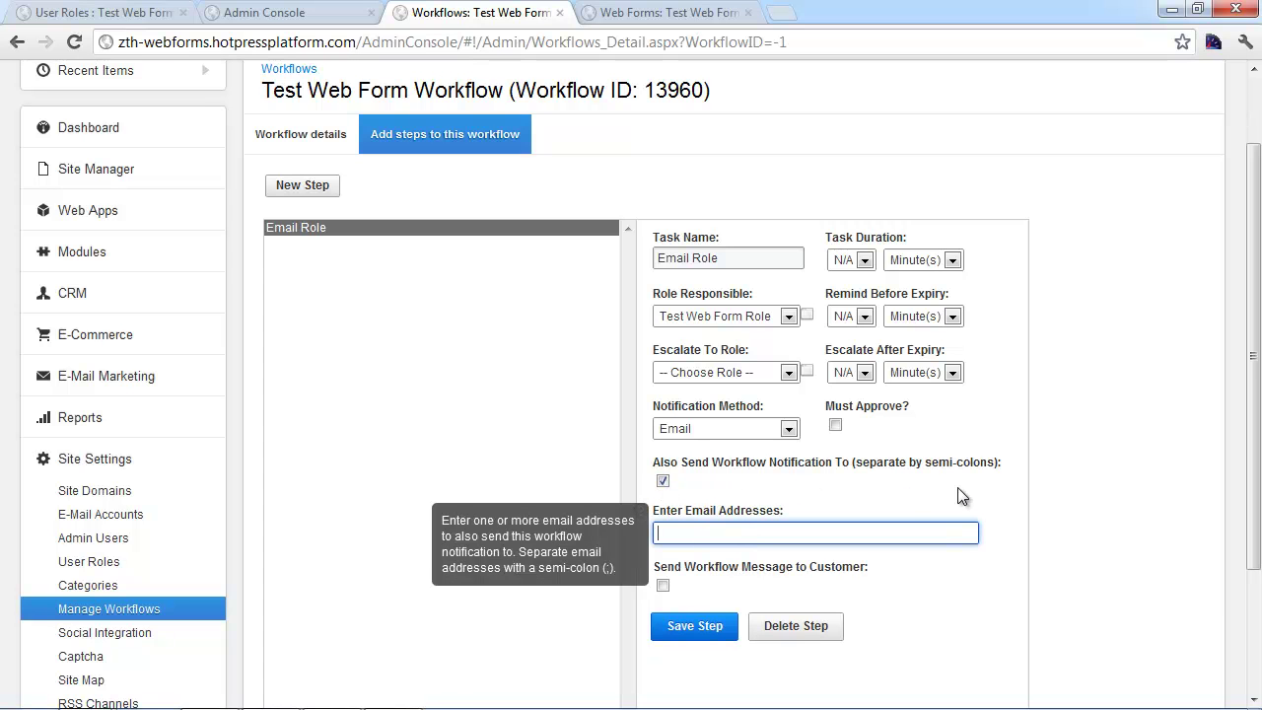
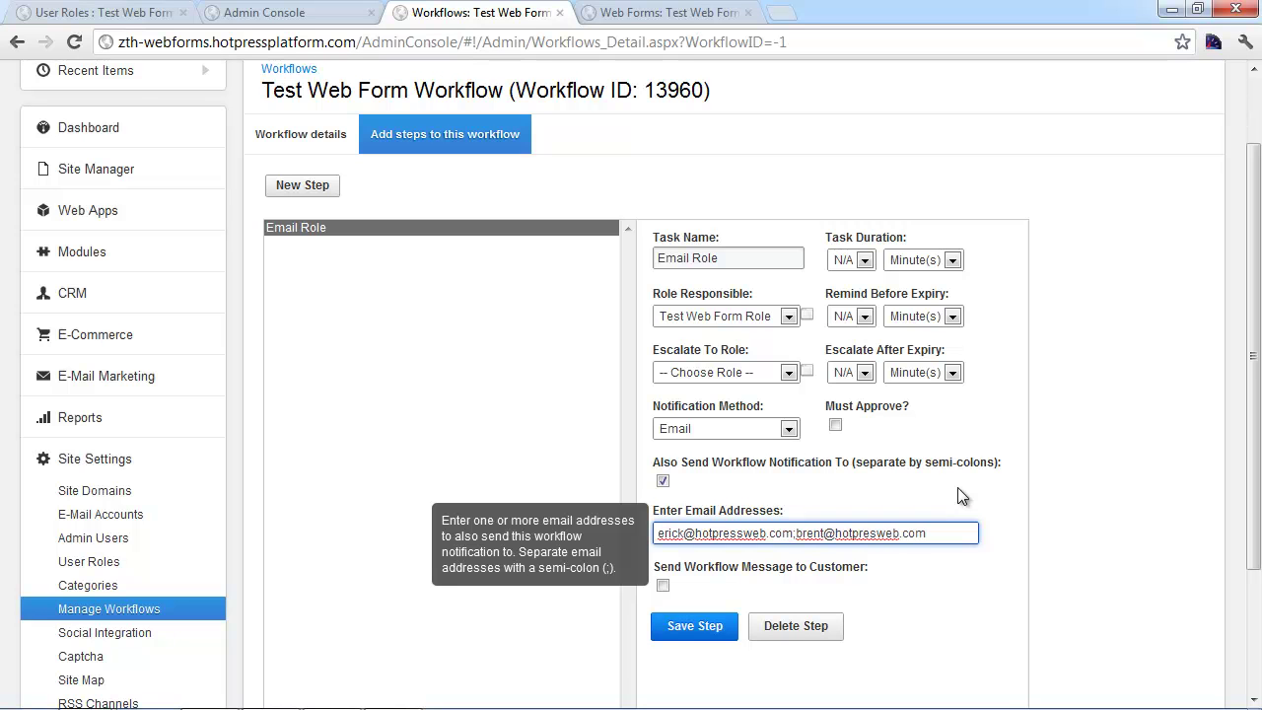
Enter two semicolon-separated extra e-mail addresses, save the step, and recheck it
mouse_move(643, 572)
click(695, 592)
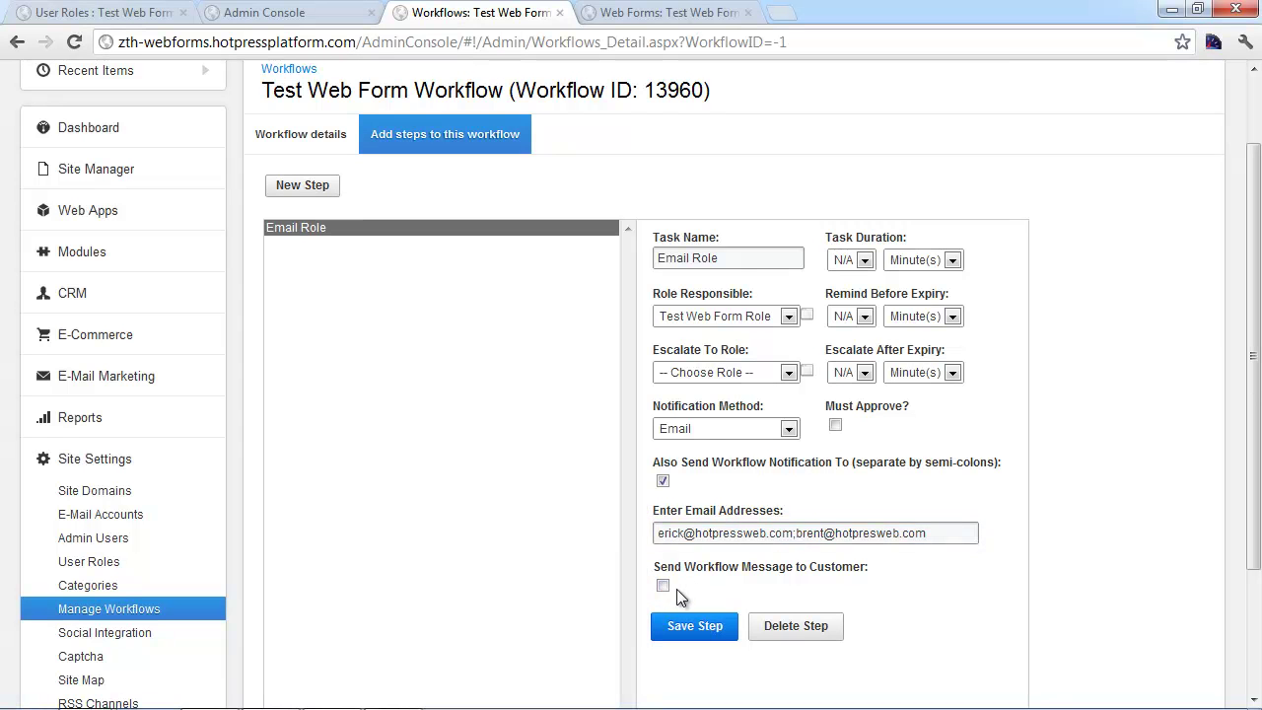
click(705, 628)
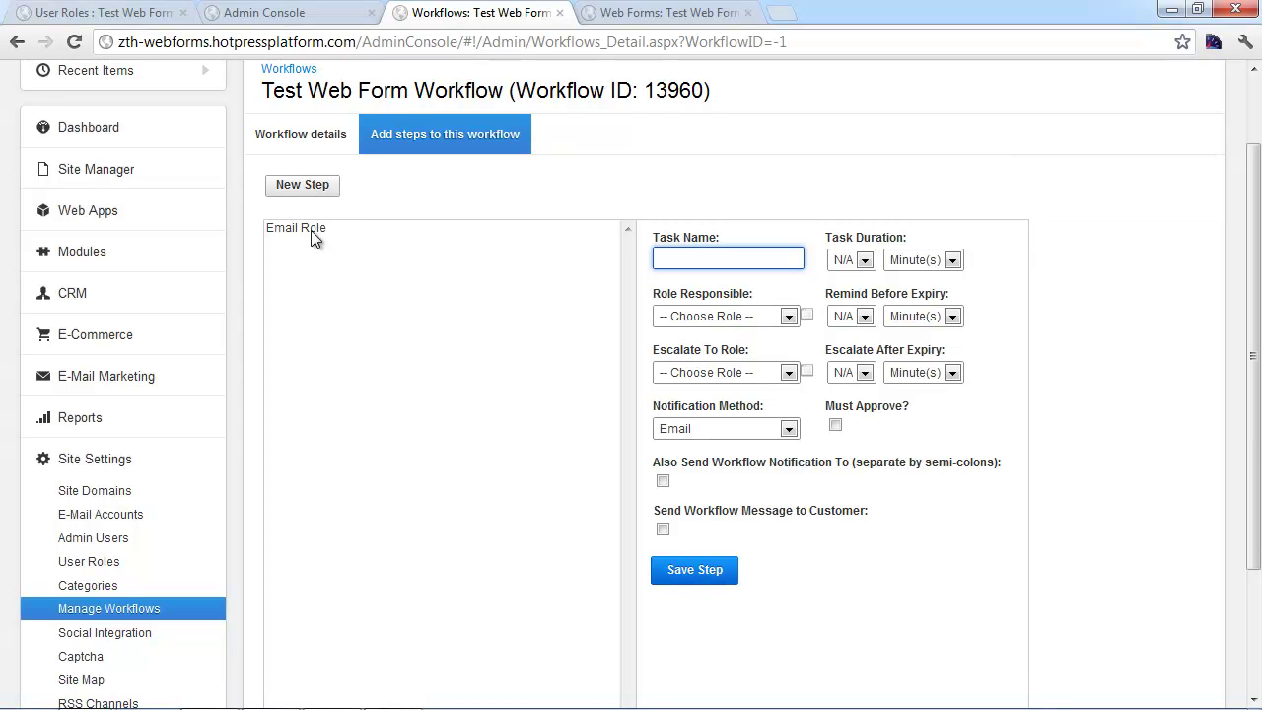
click(309, 230)
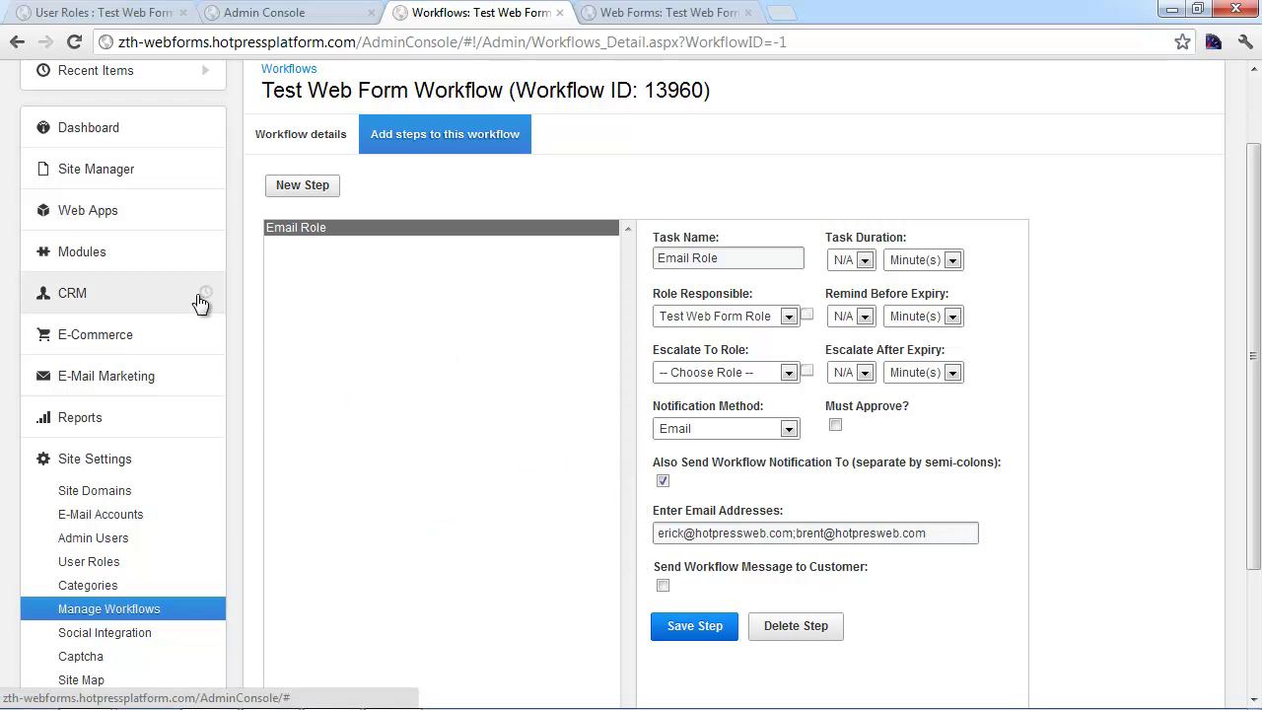
scroll(195, 308, down, 1)
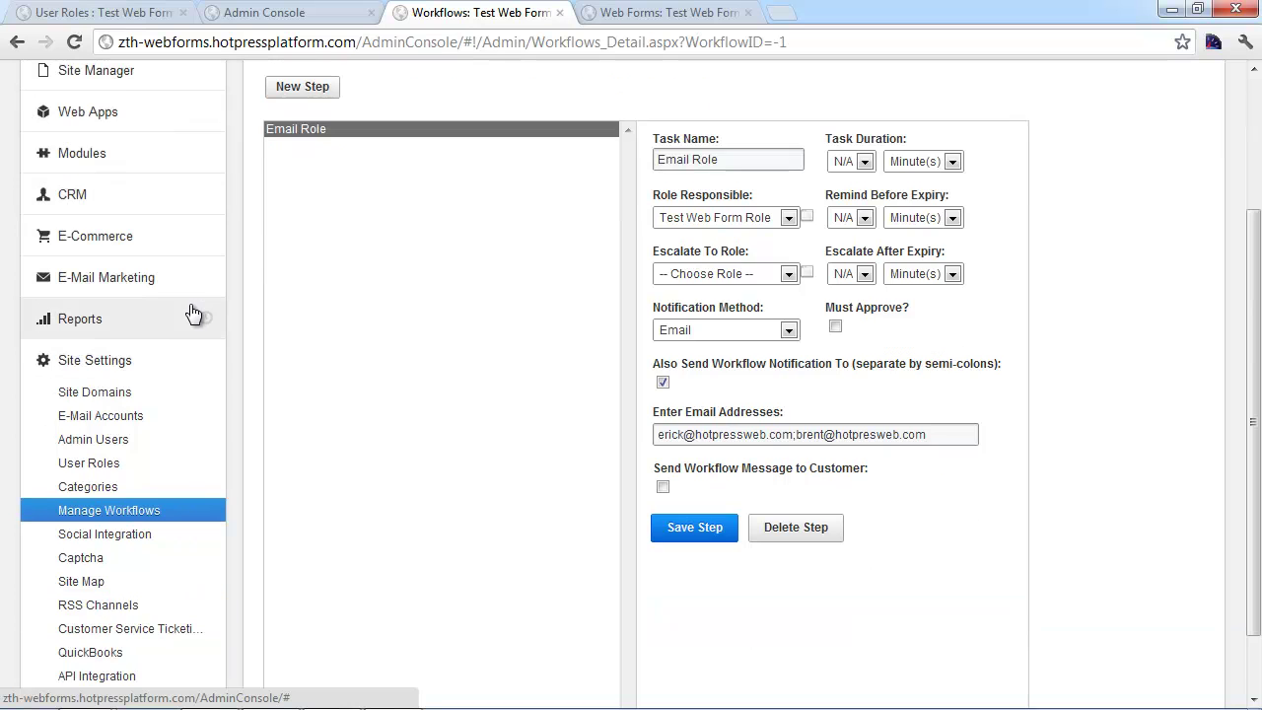
Set Test Web Form's 'Use Workflow?' property to Test Web Form Workflow and save
click(631, 13)
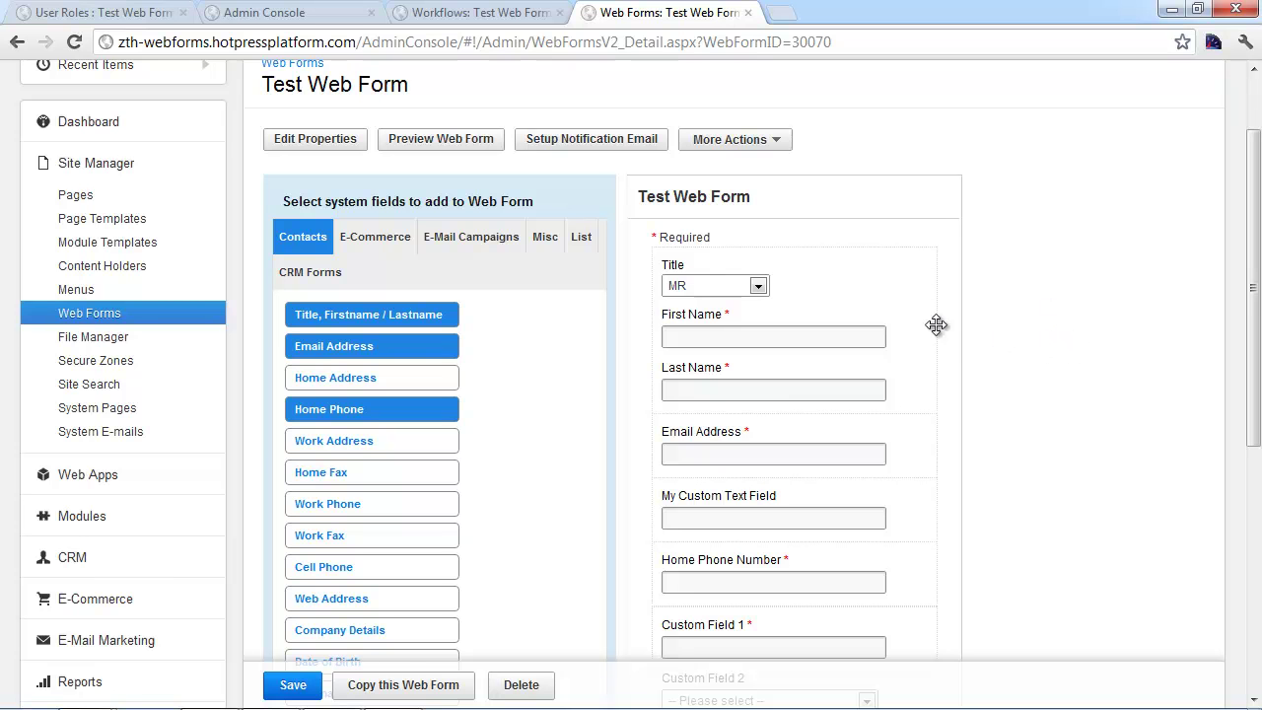
click(349, 139)
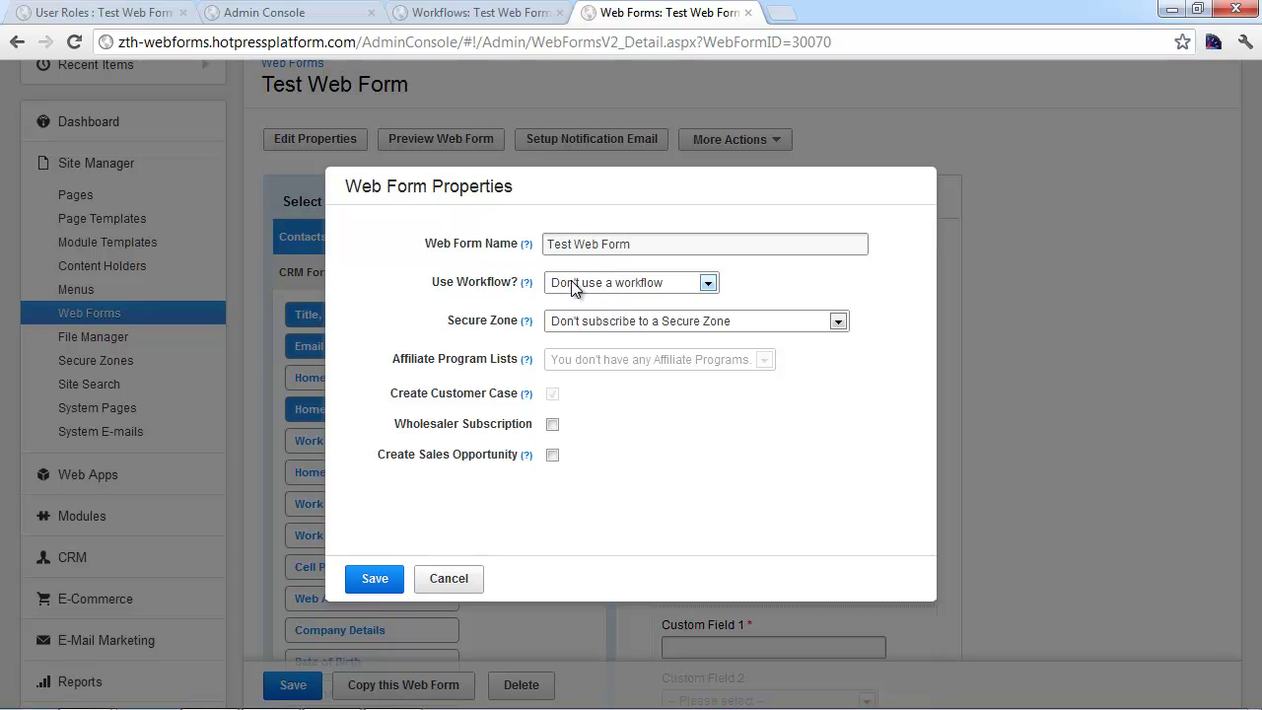
click(572, 281)
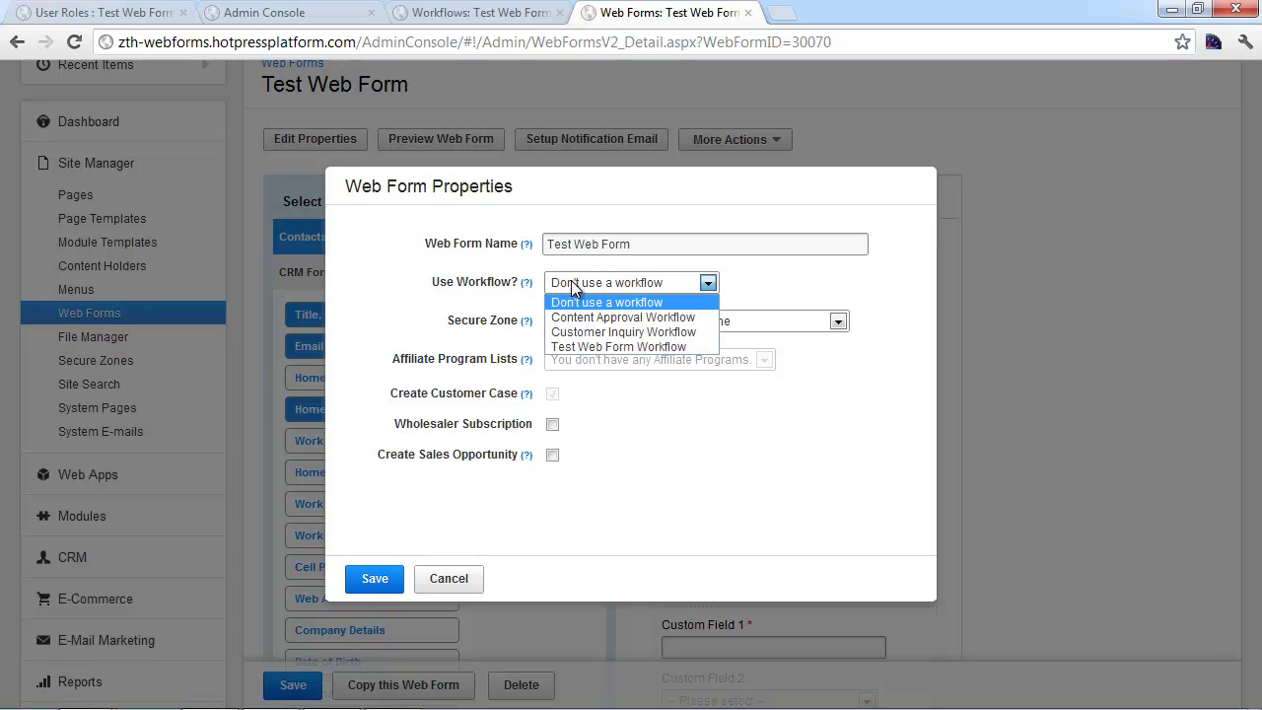
click(601, 347)
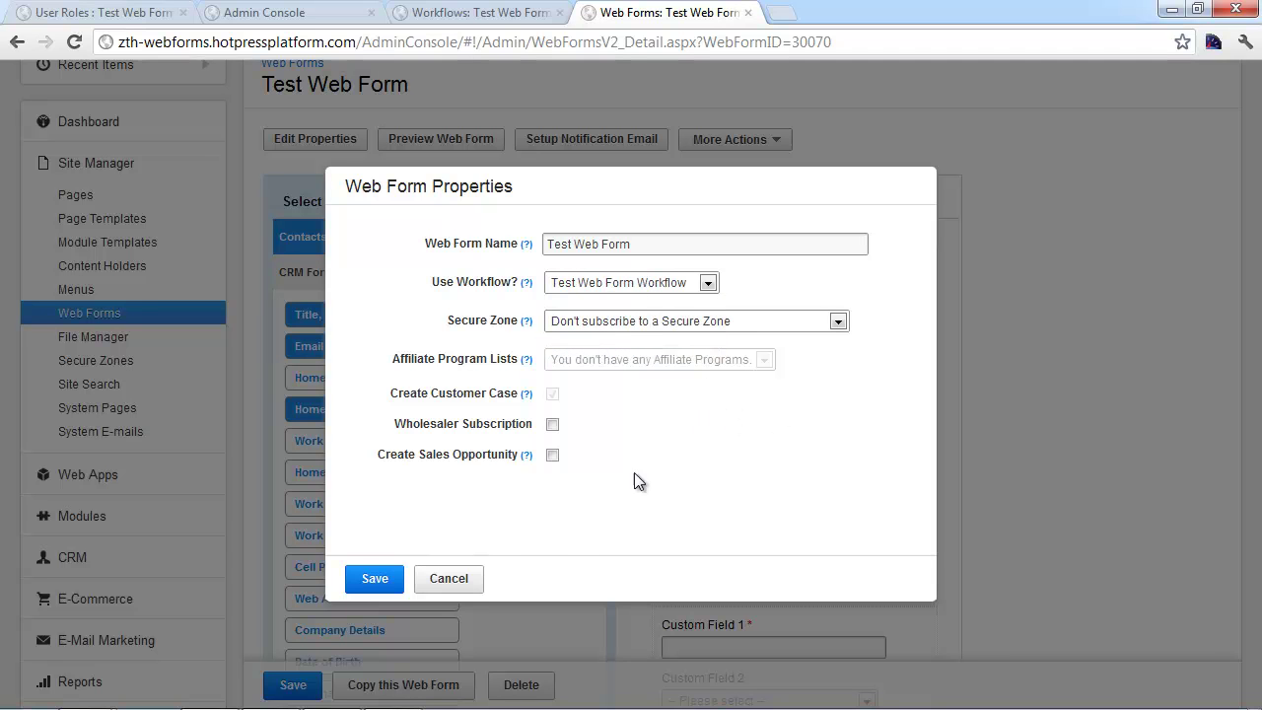
click(389, 579)
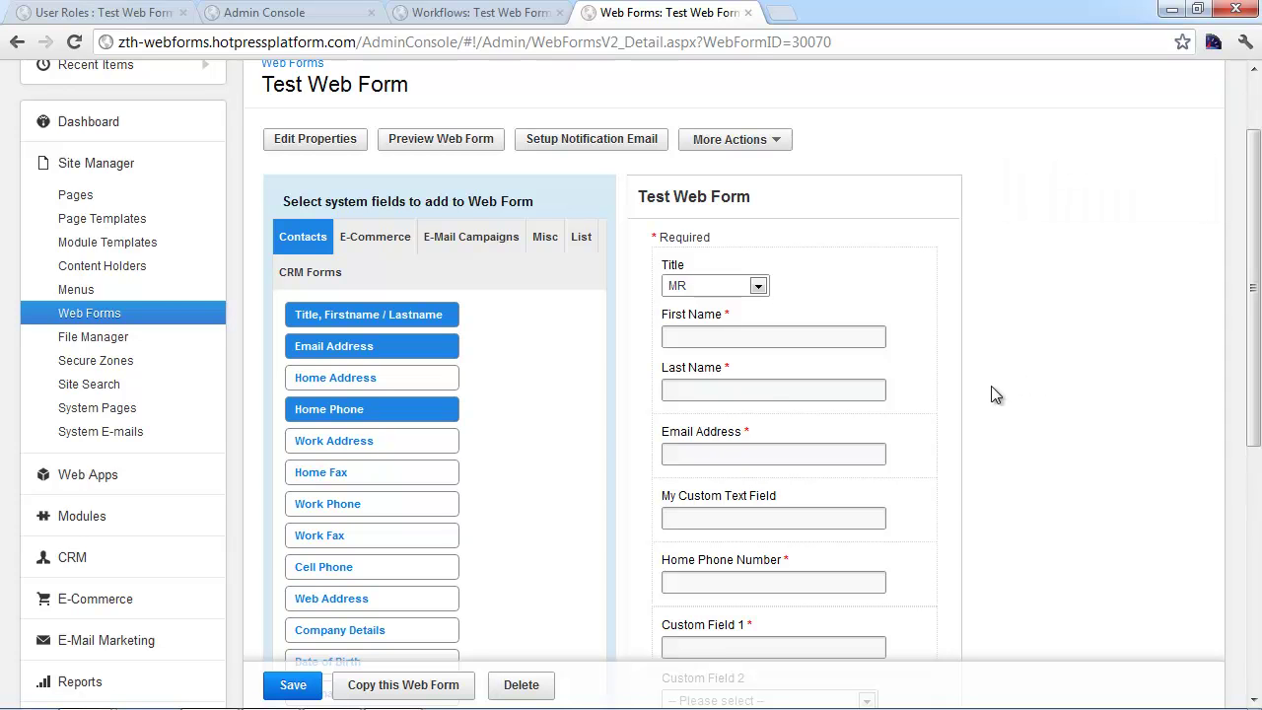
mouse_move(370, 706)
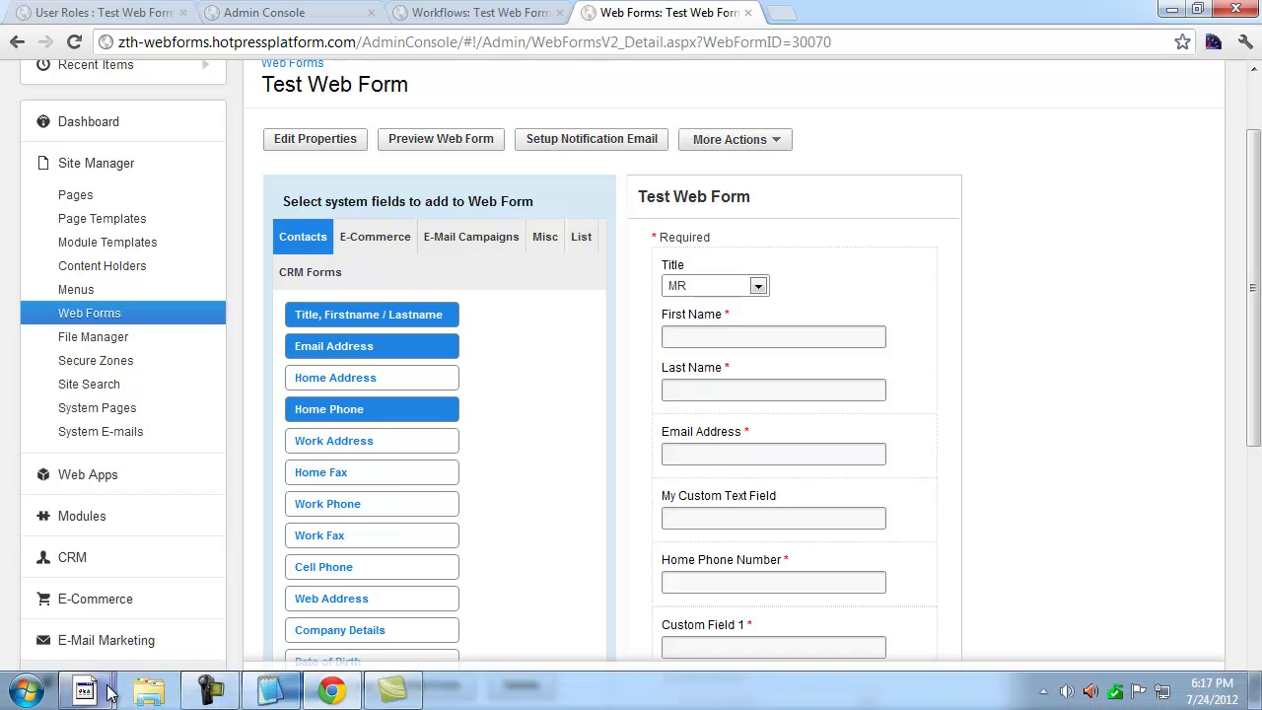